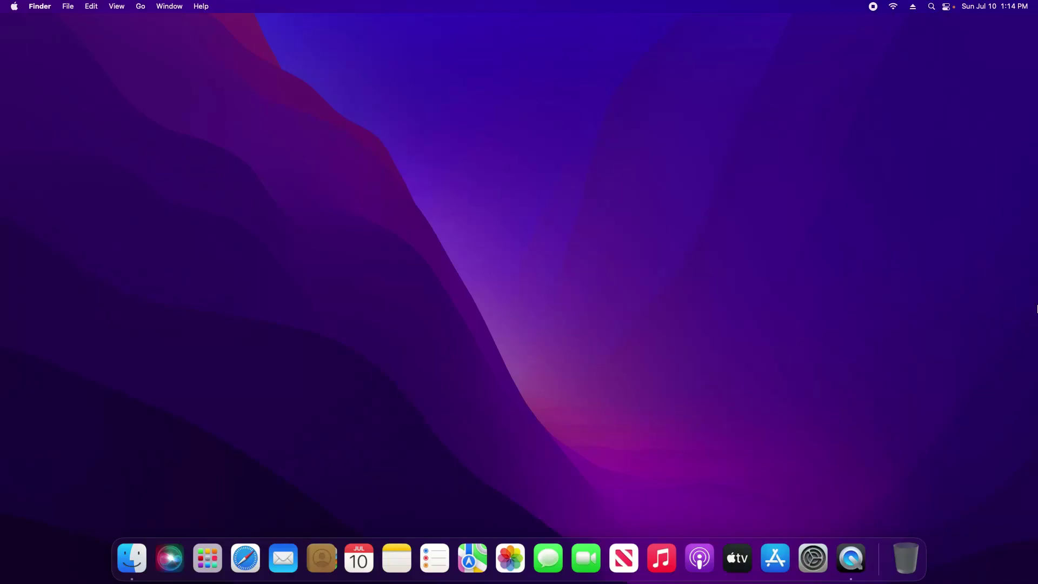
Show Macintosh HD storage (213.78 GB free of 250.69 GB) in About This Mac.
click(13, 6)
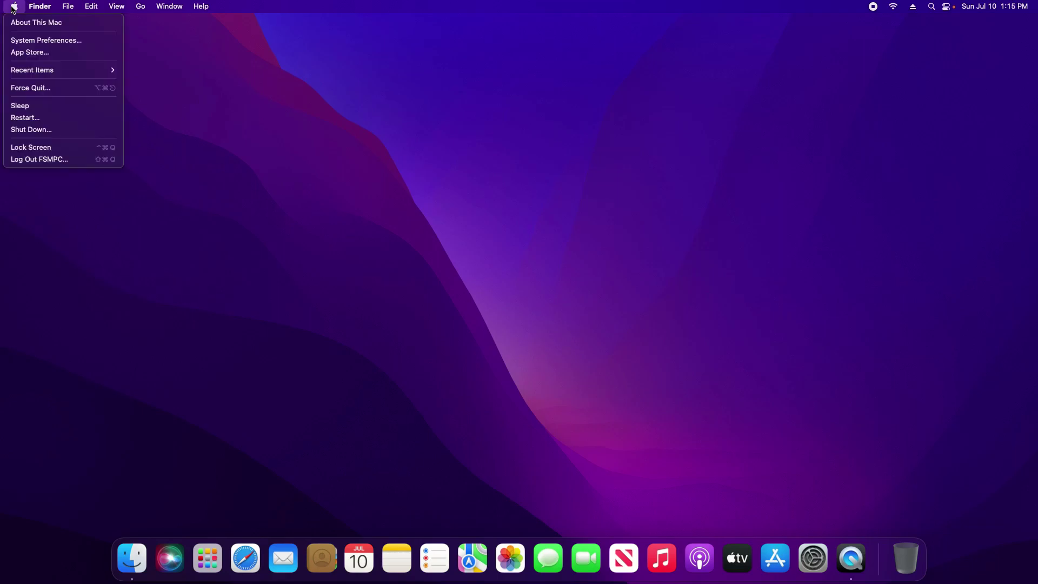
click(49, 24)
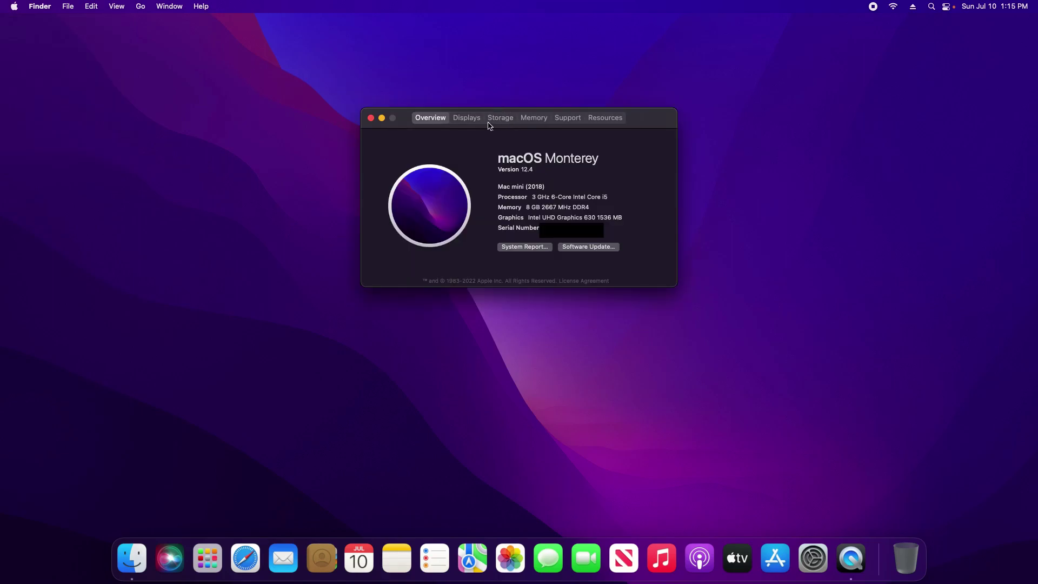
click(500, 119)
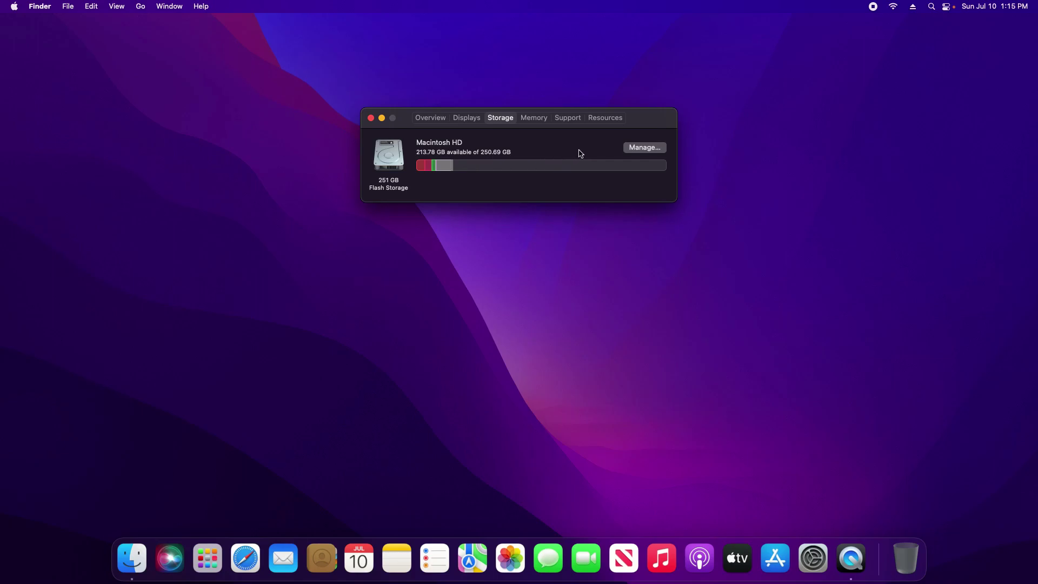
Open Storage Management for Macintosh HD to see its space-saving recommendations.
click(644, 148)
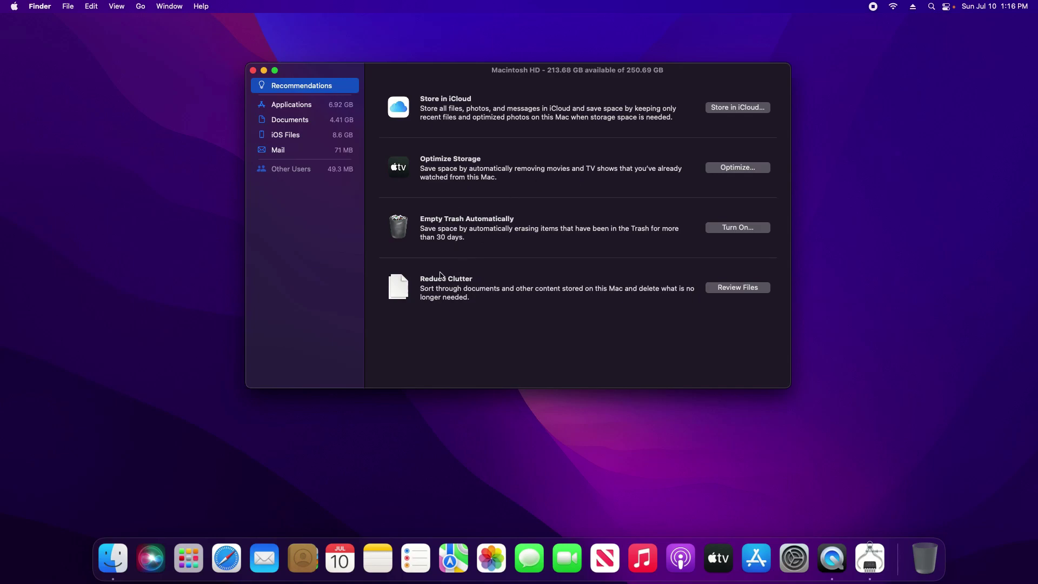
Review large files under Reduce Clutter to list Documents, mostly QuickTime movies, by size.
click(732, 290)
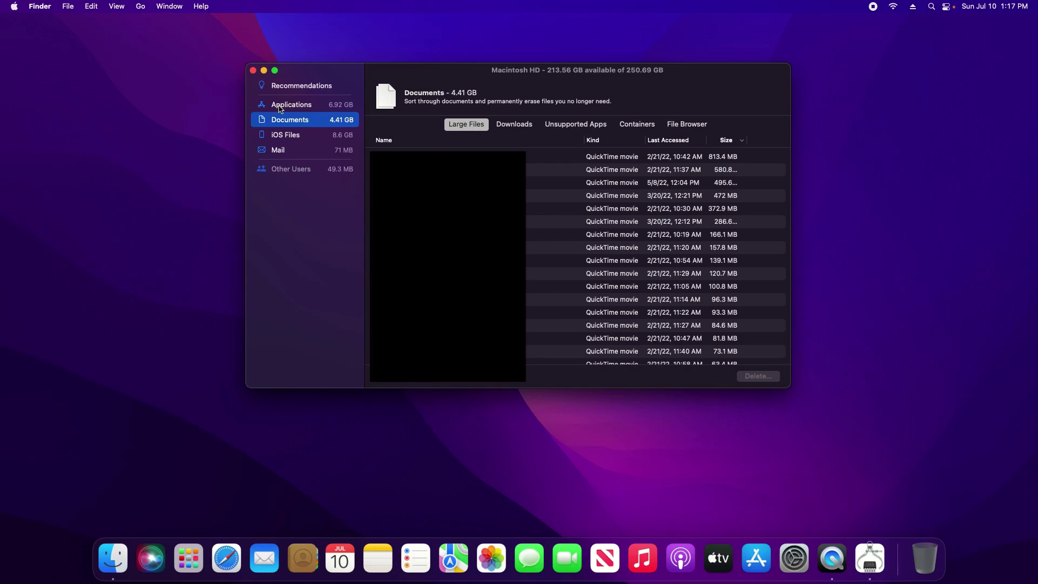
Show the Applications list by size and select Skype (281.6 MB) for deletion.
click(280, 108)
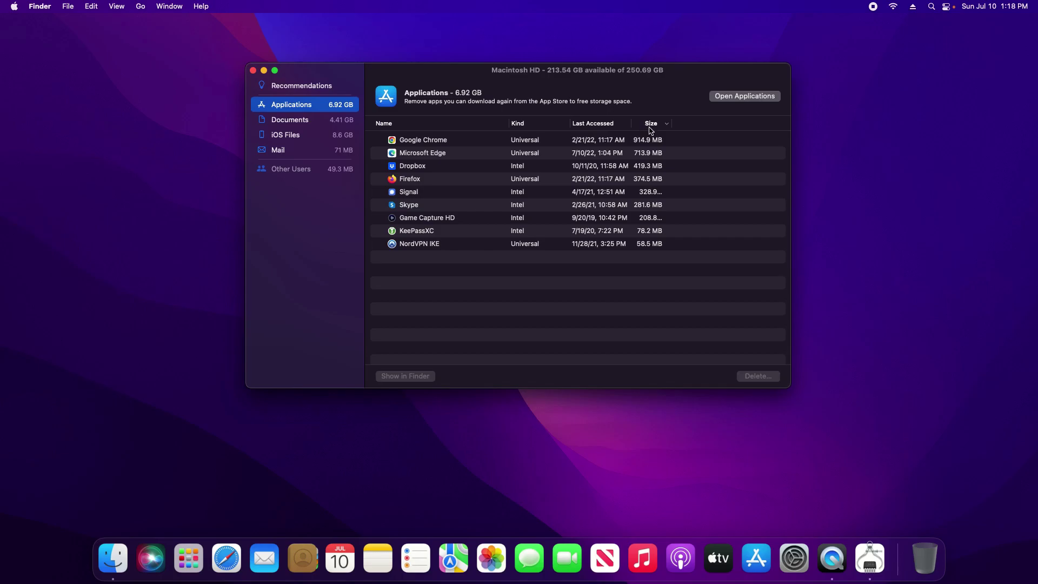
click(423, 209)
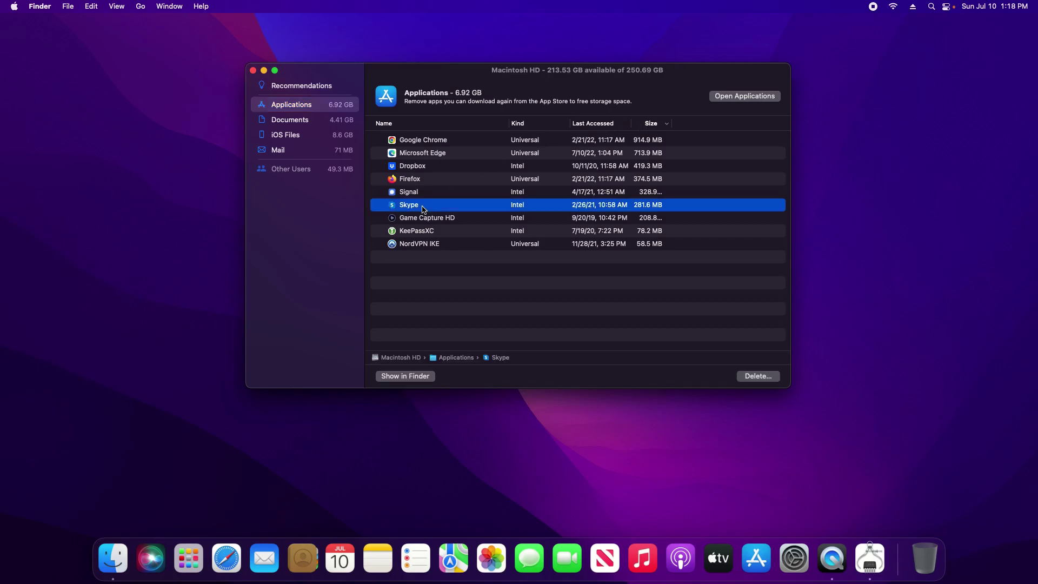